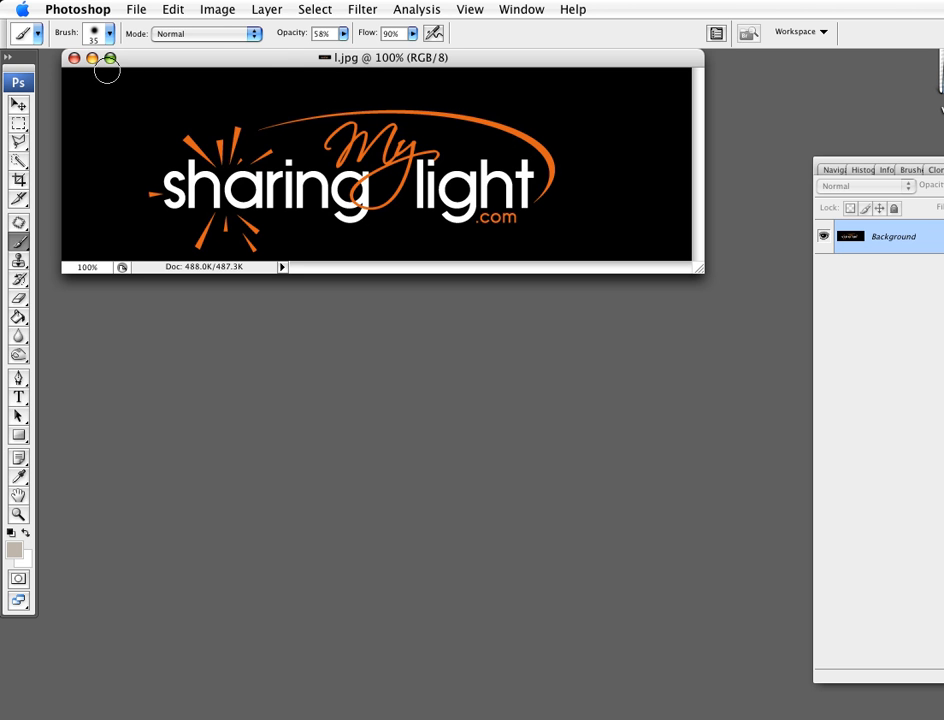
- Close the l.jpg logo image and duplicate the portrait's Background layer
{"action": "left_click", "coordinate": [74, 58]}
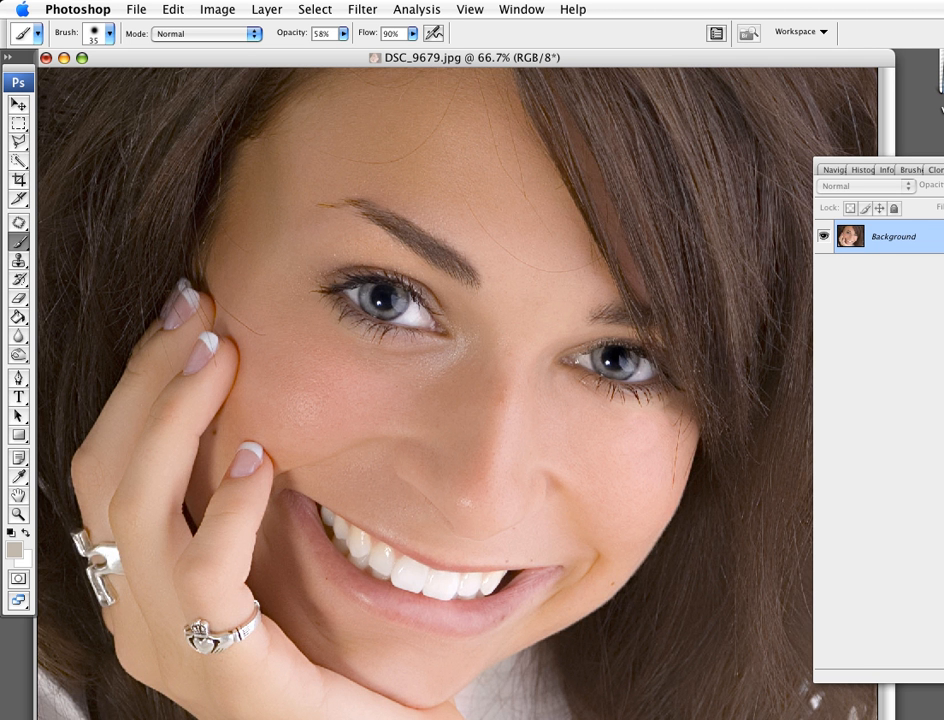
{"action": "left_click_drag", "start_coordinate": [943, 177], "coordinate": [844, 206]}
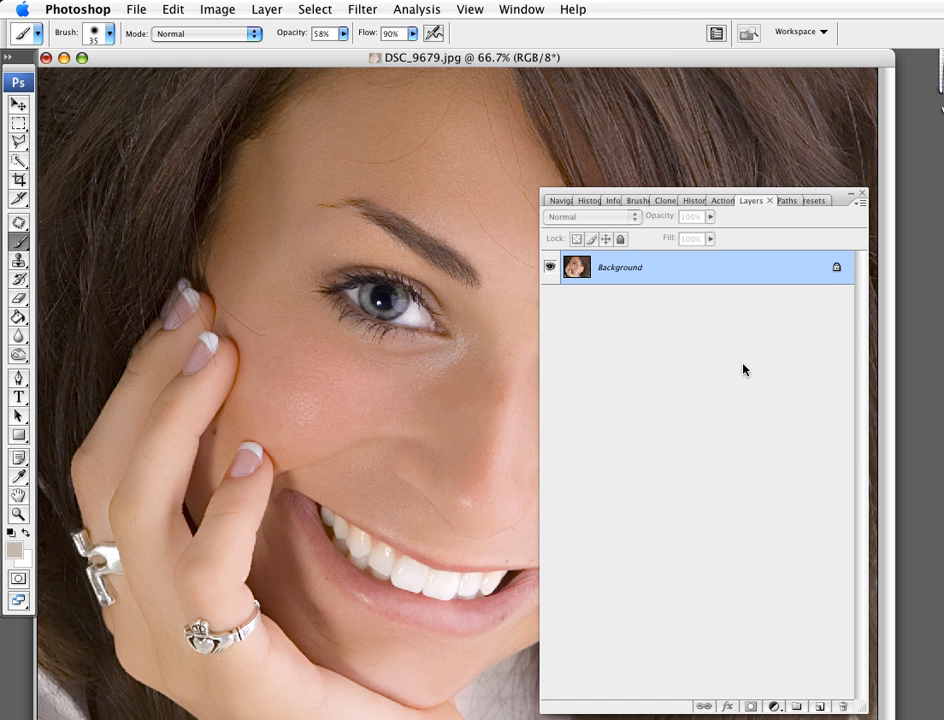
{"action": "key", "text": "super+j"}
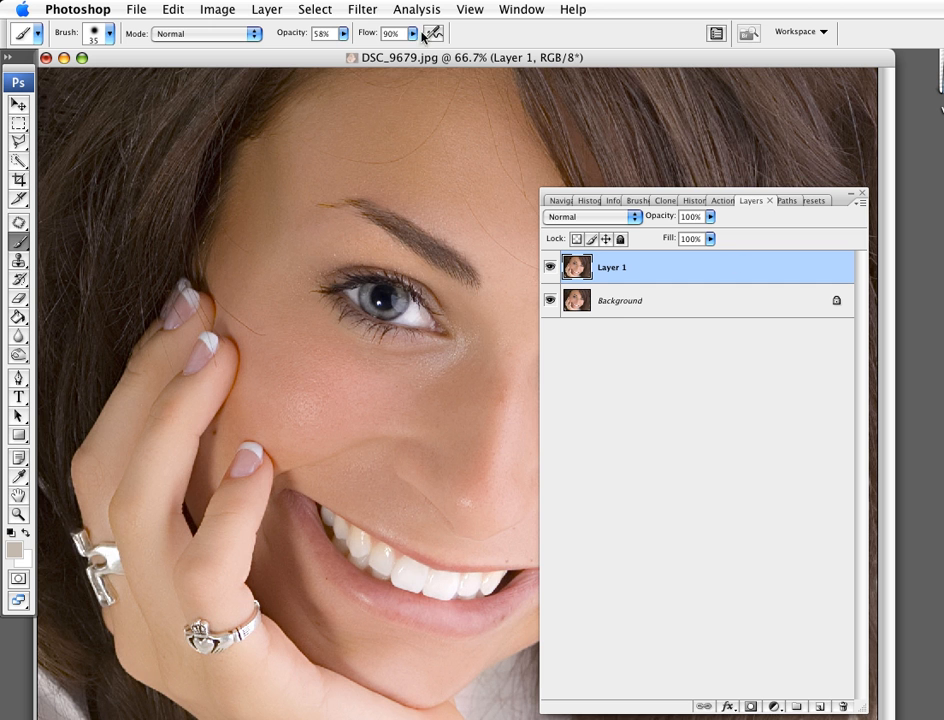
- Apply a Gaussian Blur with a 5.1-pixel radius to the duplicate layer and compare it with the original
{"action": "left_click", "coordinate": [362, 10]}
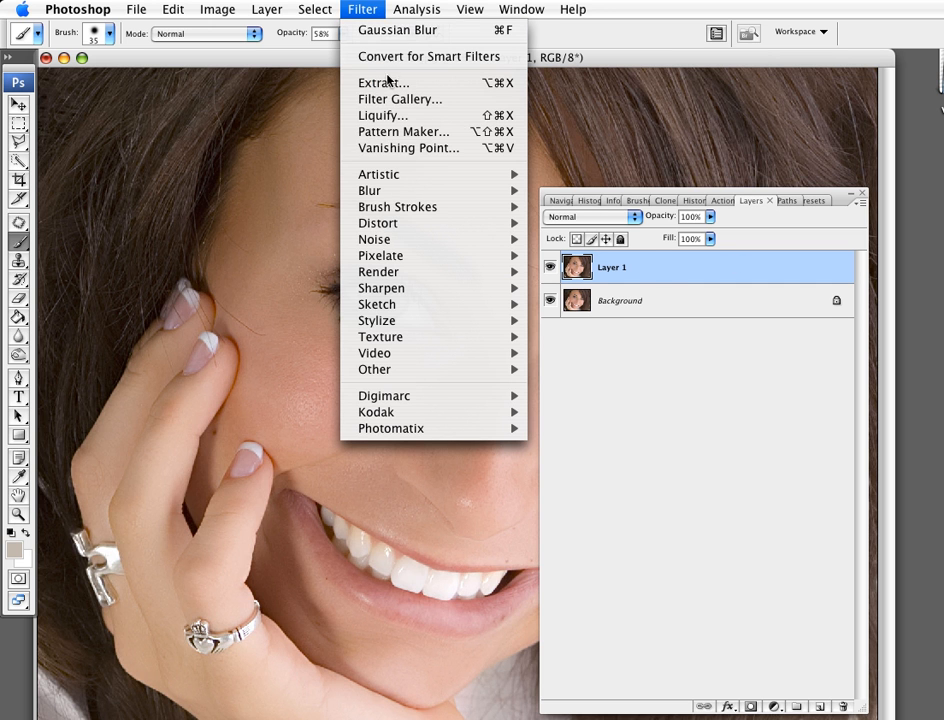
{"action": "mouse_move", "coordinate": [425, 191]}
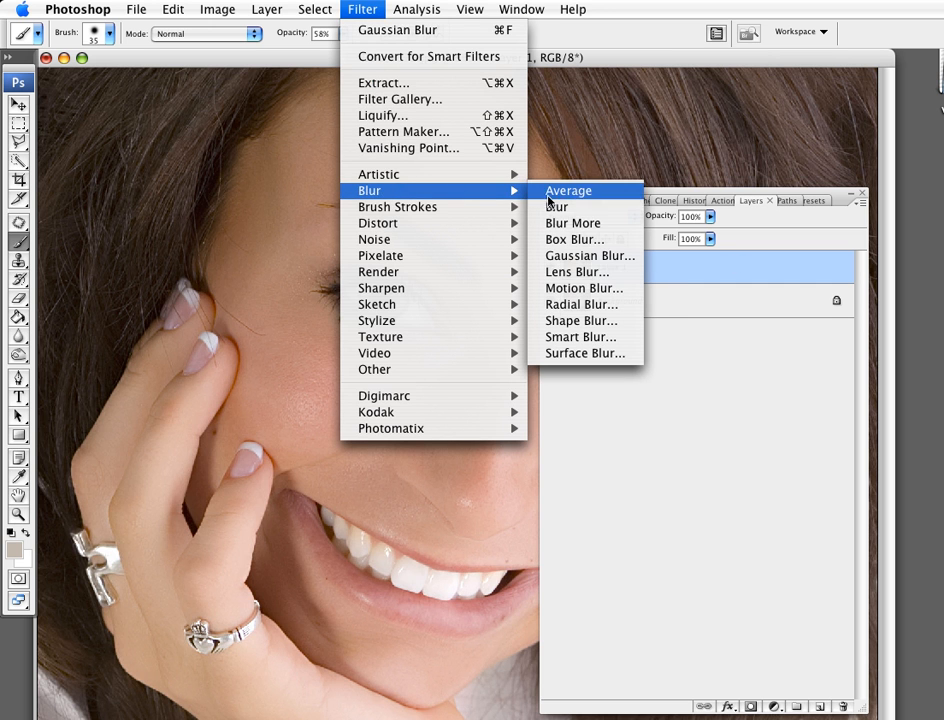
{"action": "left_click", "coordinate": [556, 256]}
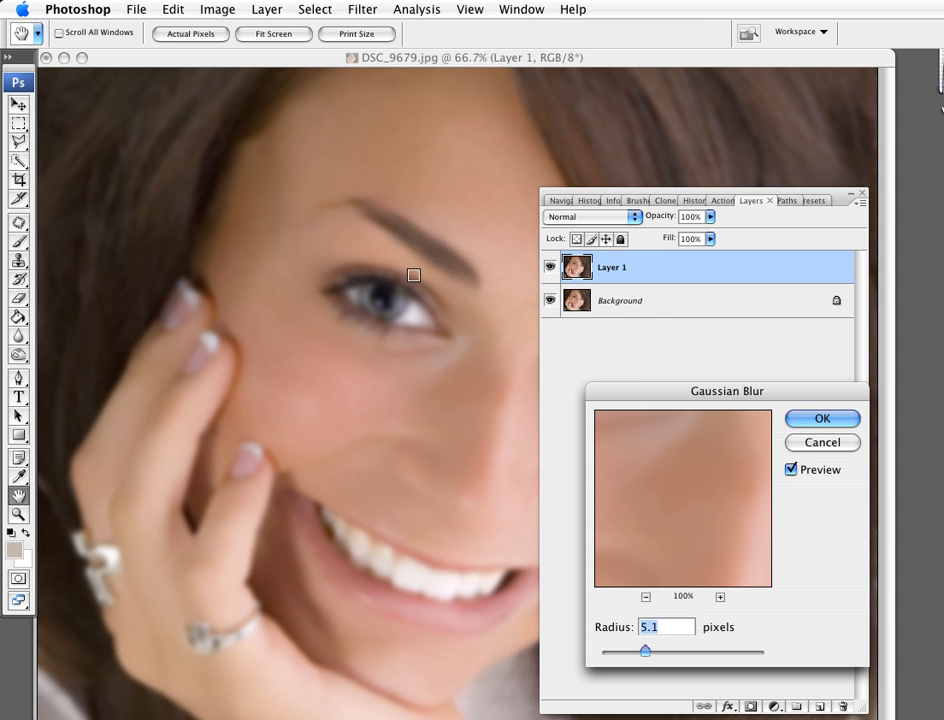
{"action": "left_click", "coordinate": [802, 421]}
{"action": "key", "text": "b"}
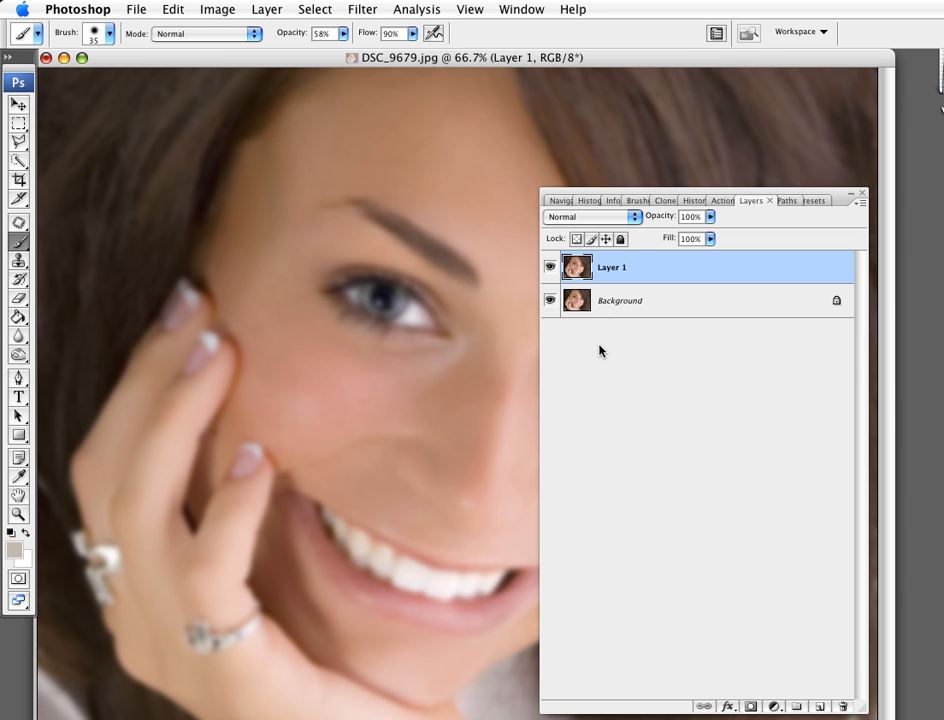
{"action": "left_click", "coordinate": [549, 267]}
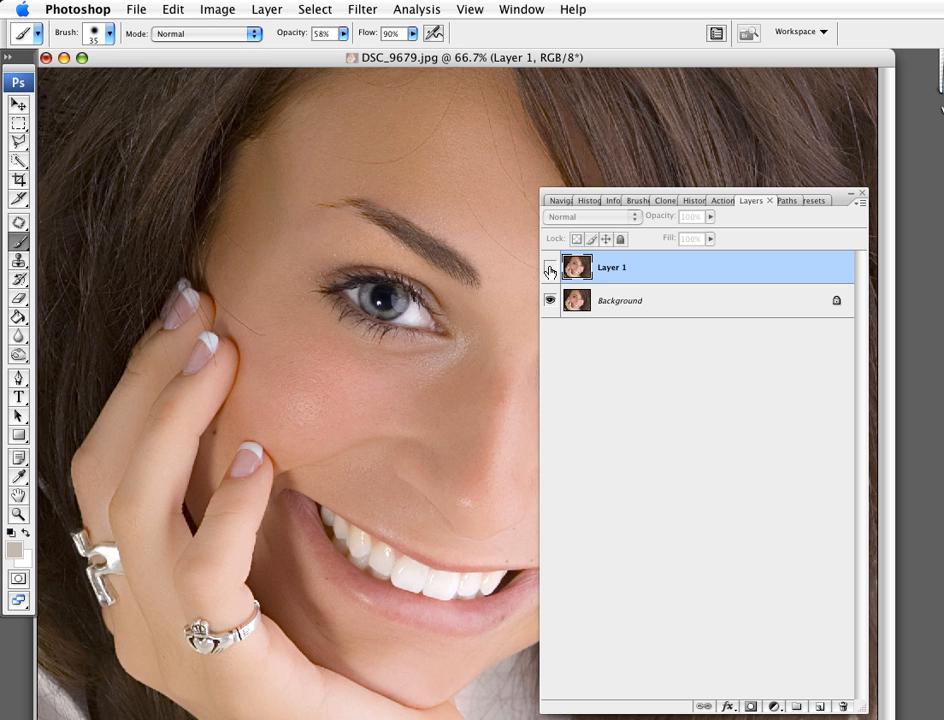
{"action": "left_click", "coordinate": [549, 267]}
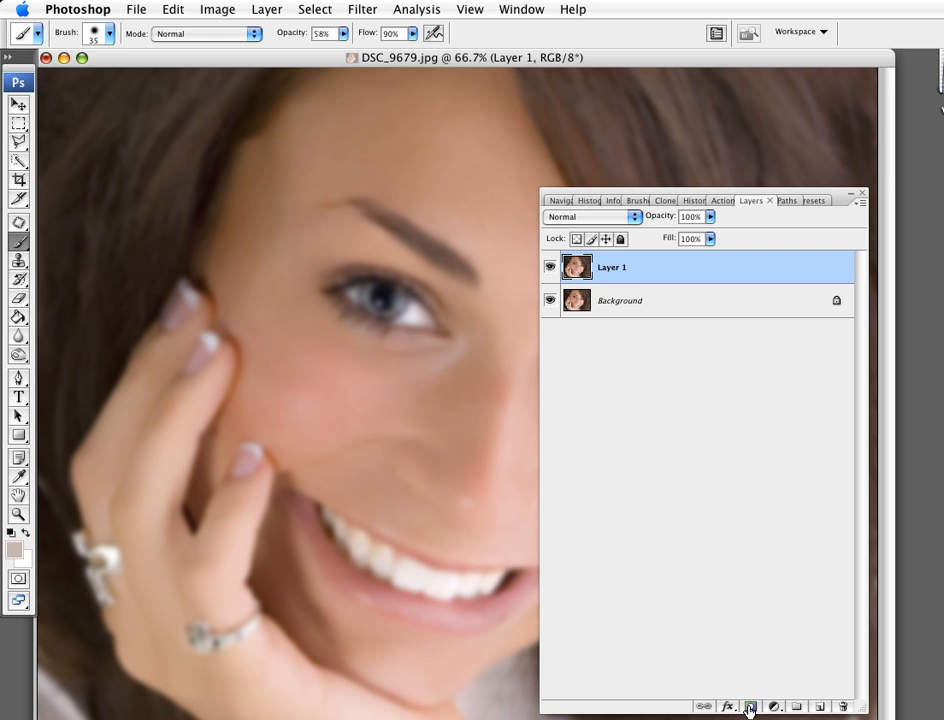
- Add a layer mask to the blurred layer and paint black over both eyes to reveal the sharp original
{"action": "left_click_drag", "start_coordinate": [841, 204], "coordinate": [835, 187]}
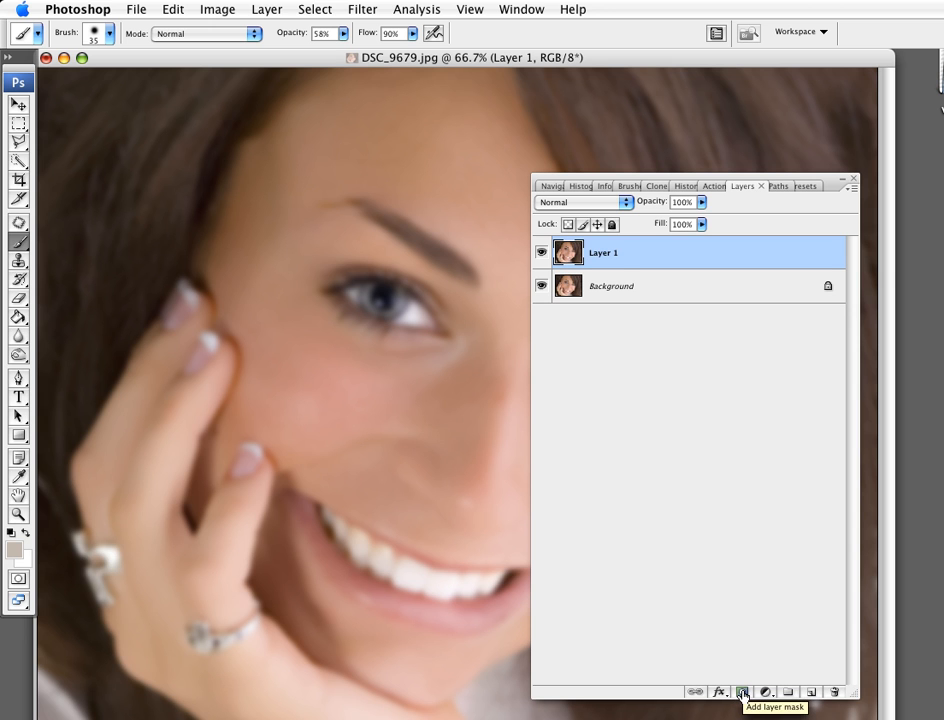
{"action": "left_click", "coordinate": [741, 692]}
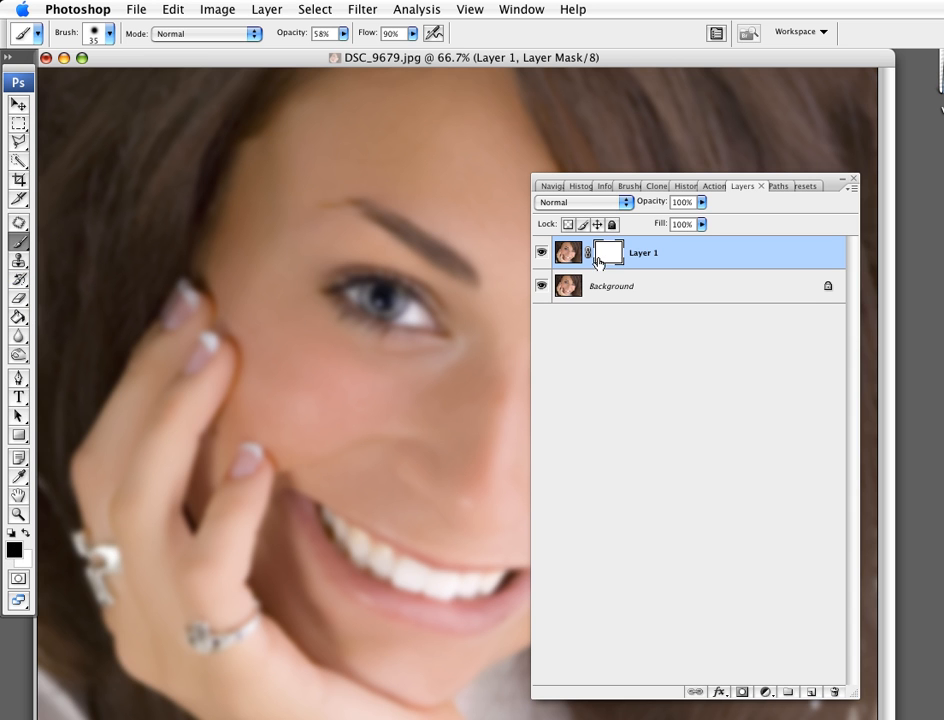
{"action": "mouse_move", "coordinate": [400, 286]}
{"action": "left_mouse_down"}
{"action": "mouse_move", "coordinate": [360, 283]}
{"action": "mouse_move", "coordinate": [426, 315]}
{"action": "left_mouse_up"}
{"action": "mouse_move", "coordinate": [346, 287]}
{"action": "left_mouse_down"}
{"action": "mouse_move", "coordinate": [376, 296]}
{"action": "mouse_move", "coordinate": [398, 312]}
{"action": "mouse_move", "coordinate": [345, 292]}
{"action": "mouse_move", "coordinate": [418, 332]}
{"action": "mouse_move", "coordinate": [366, 313]}
{"action": "mouse_move", "coordinate": [414, 308]}
{"action": "left_mouse_up"}
{"action": "left_click_drag", "start_coordinate": [353, 277], "coordinate": [430, 299]}
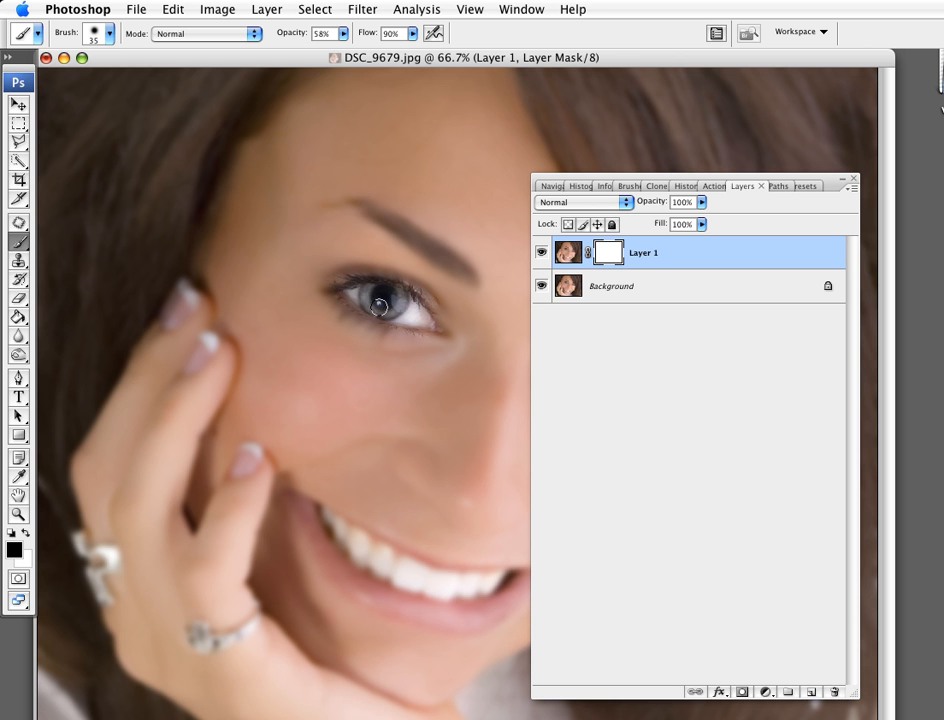
{"action": "mouse_move", "coordinate": [834, 190]}
{"action": "left_mouse_down"}
{"action": "mouse_move", "coordinate": [853, 219]}
{"action": "mouse_move", "coordinate": [936, 268]}
{"action": "left_mouse_up"}
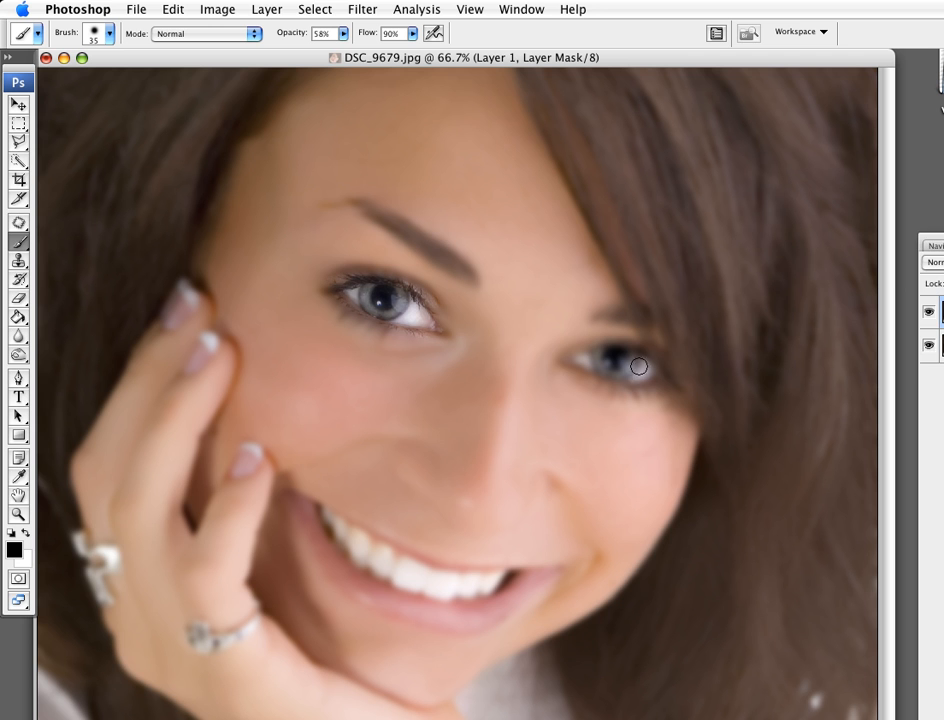
{"action": "mouse_move", "coordinate": [638, 367]}
{"action": "left_mouse_down"}
{"action": "mouse_move", "coordinate": [587, 354]}
{"action": "mouse_move", "coordinate": [646, 368]}
{"action": "mouse_move", "coordinate": [572, 358]}
{"action": "mouse_move", "coordinate": [648, 377]}
{"action": "mouse_move", "coordinate": [597, 371]}
{"action": "mouse_move", "coordinate": [655, 362]}
{"action": "mouse_move", "coordinate": [616, 353]}
{"action": "left_mouse_up"}
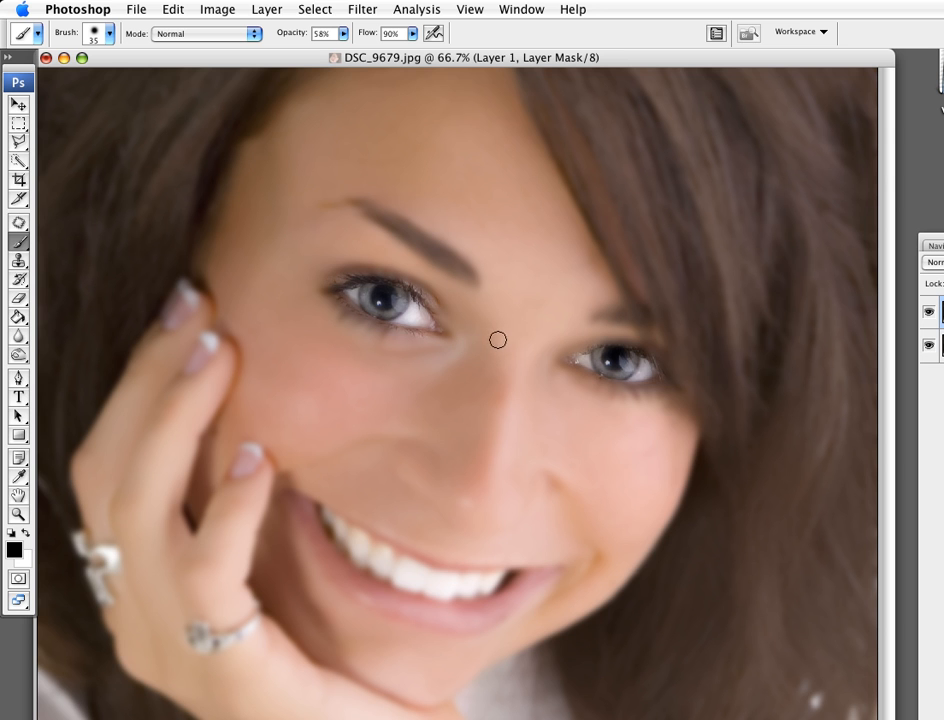
- With the red mask overlay shown, paint black over the eyebrows, teeth and finger ring, and check the result without the overlay
{"action": "key", "text": "backslash"}
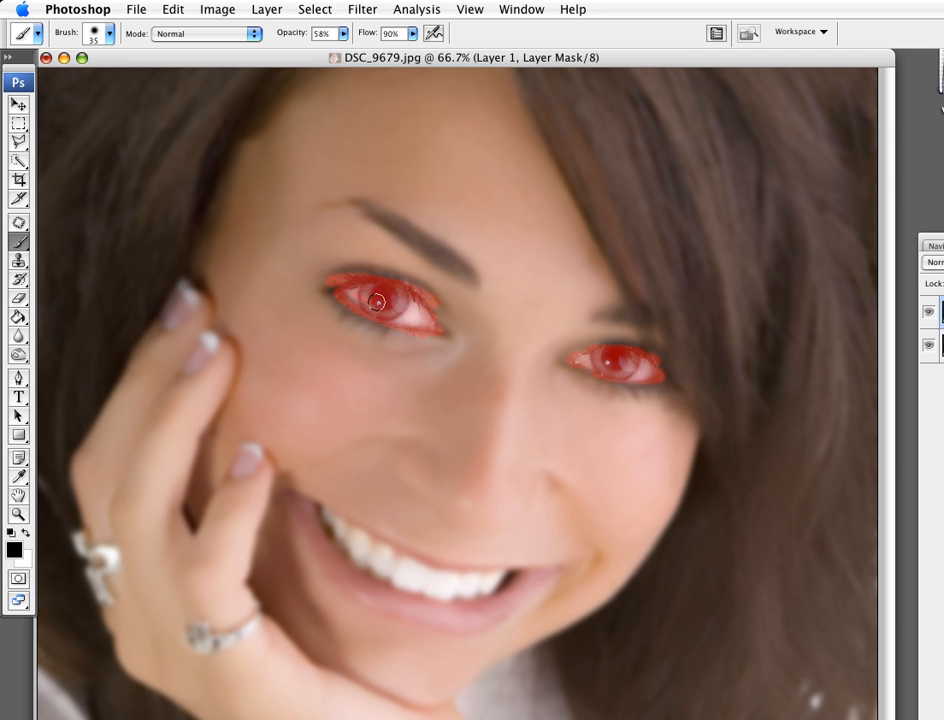
{"action": "mouse_move", "coordinate": [400, 225]}
{"action": "left_mouse_down"}
{"action": "mouse_move", "coordinate": [470, 276]}
{"action": "mouse_move", "coordinate": [353, 203]}
{"action": "mouse_move", "coordinate": [445, 261]}
{"action": "left_mouse_up"}
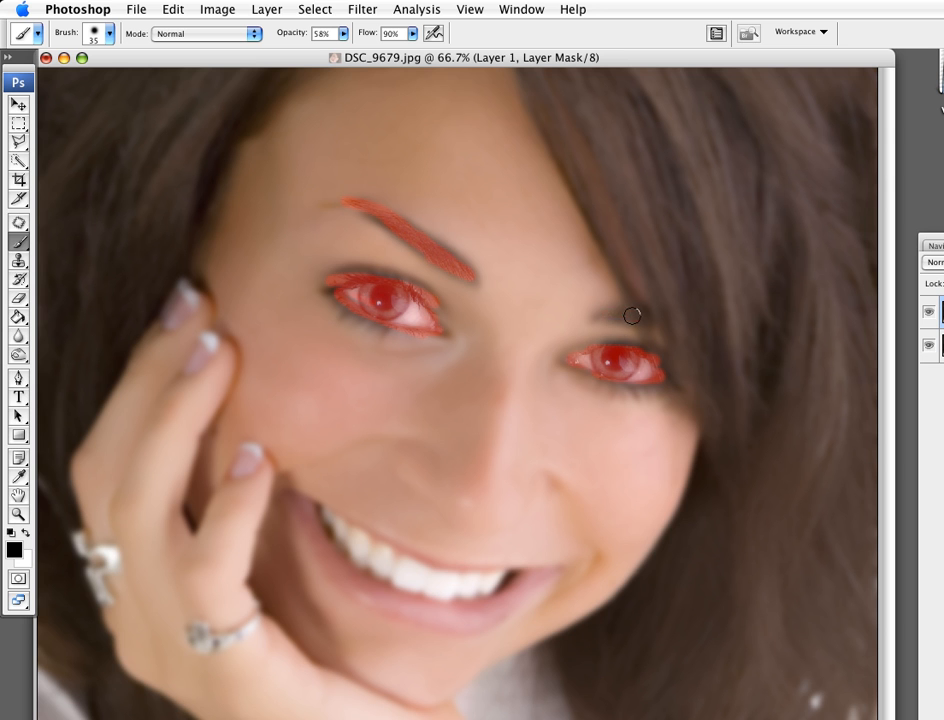
{"action": "left_click_drag", "start_coordinate": [626, 316], "coordinate": [600, 316]}
{"action": "mouse_move", "coordinate": [348, 531]}
{"action": "left_mouse_down"}
{"action": "mouse_move", "coordinate": [419, 584]}
{"action": "mouse_move", "coordinate": [490, 583]}
{"action": "mouse_move", "coordinate": [406, 562]}
{"action": "mouse_move", "coordinate": [338, 524]}
{"action": "mouse_move", "coordinate": [324, 539]}
{"action": "mouse_move", "coordinate": [302, 508]}
{"action": "mouse_move", "coordinate": [299, 558]}
{"action": "left_mouse_up"}
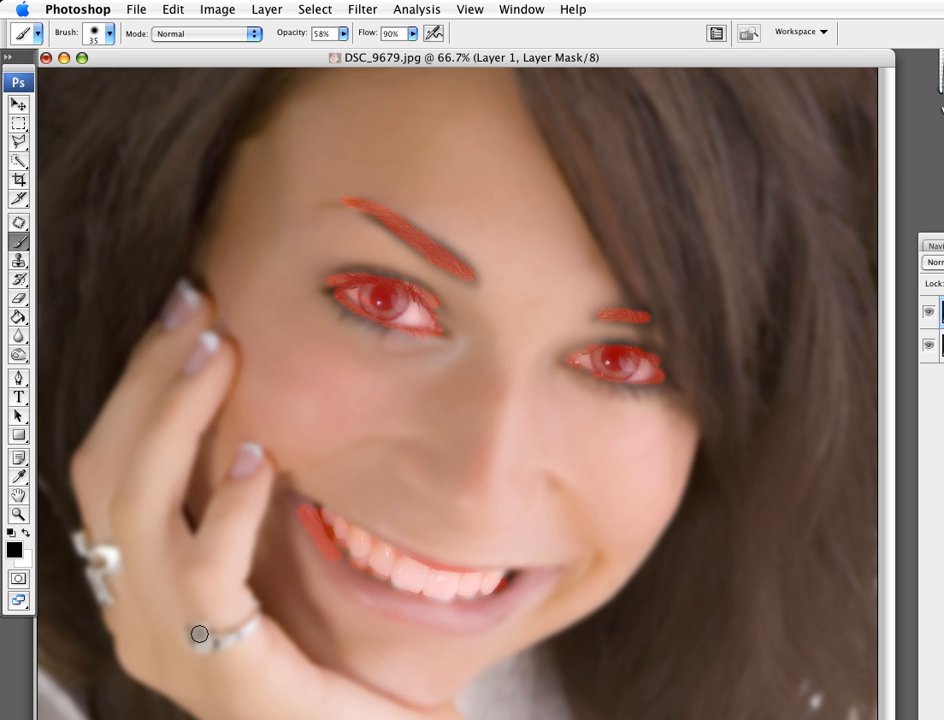
{"action": "mouse_move", "coordinate": [200, 632]}
{"action": "left_mouse_down"}
{"action": "mouse_move", "coordinate": [190, 636]}
{"action": "mouse_move", "coordinate": [238, 634]}
{"action": "mouse_move", "coordinate": [253, 622]}
{"action": "mouse_move", "coordinate": [204, 632]}
{"action": "left_mouse_up"}
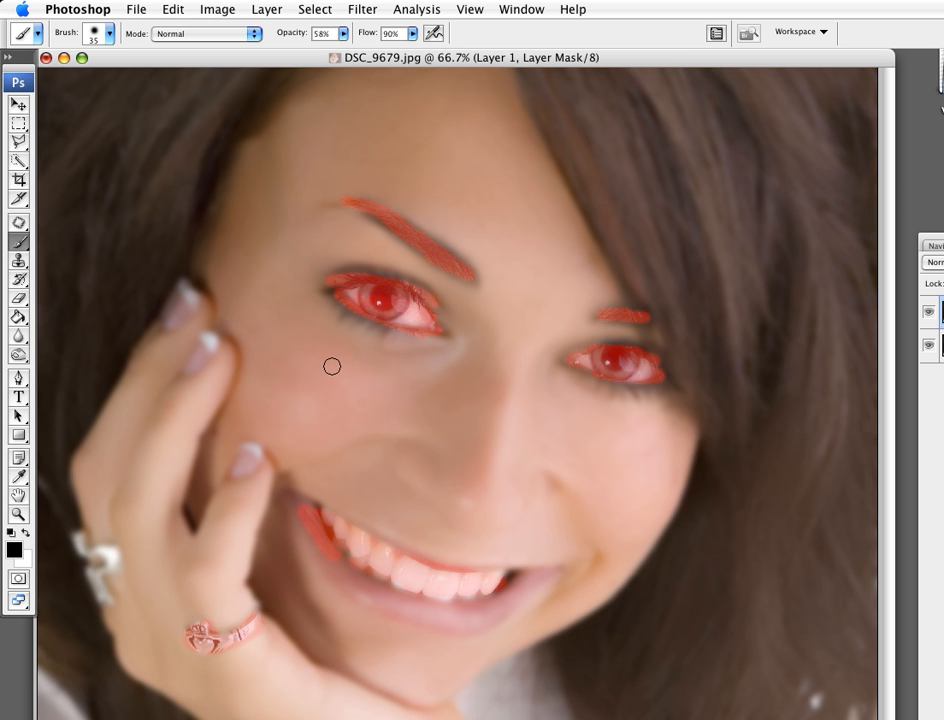
{"action": "key", "text": "backslash"}
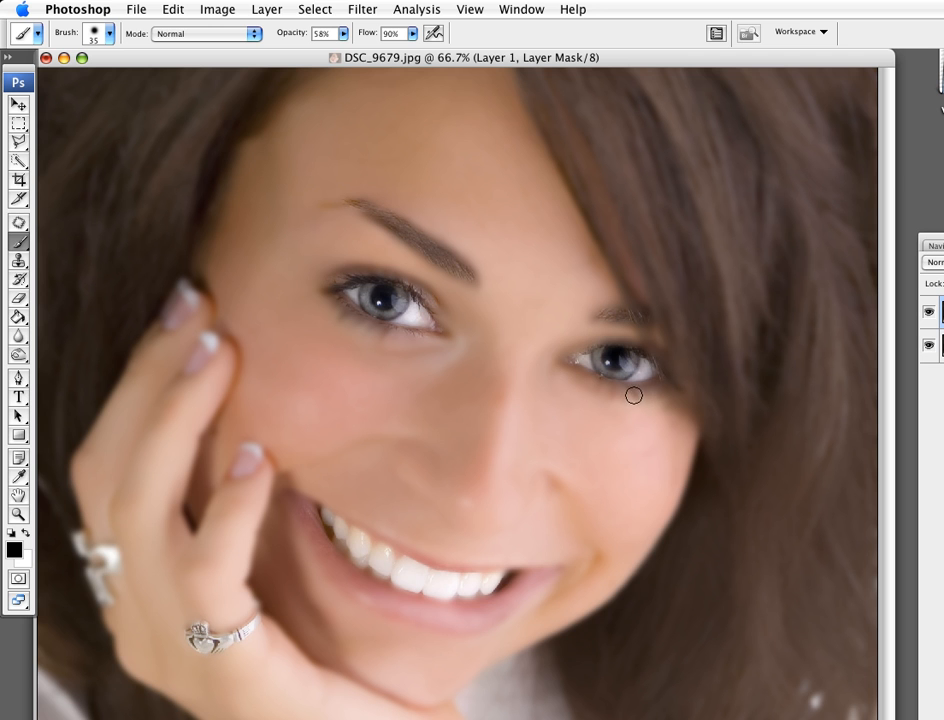
- Show the mask overlay again and extend the black painting over the eyelashes of both eyes
{"action": "key", "text": "backslash"}
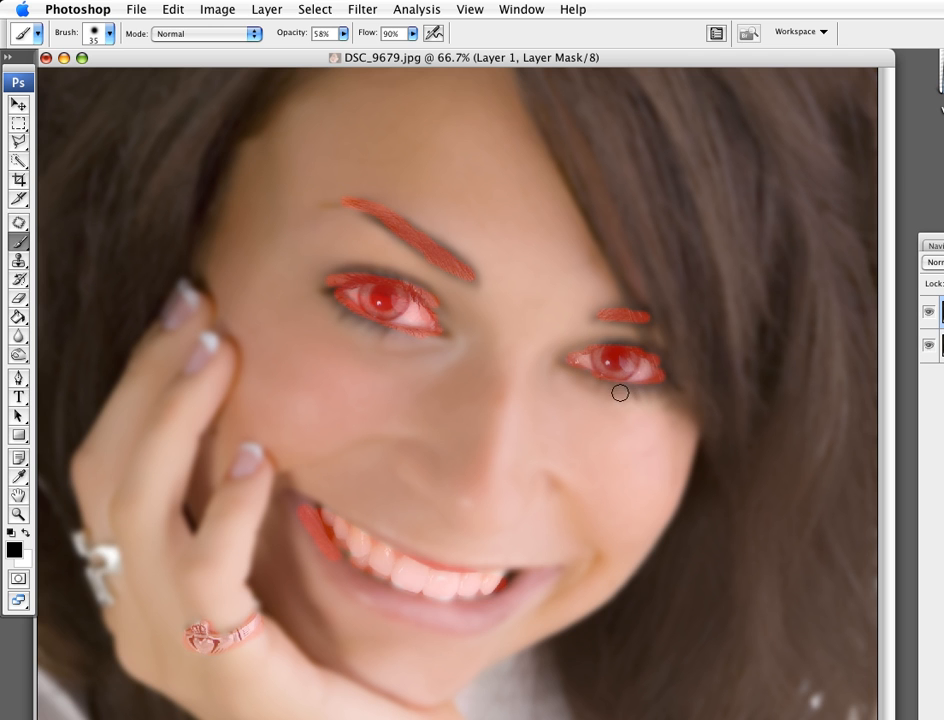
{"action": "mouse_move", "coordinate": [627, 389]}
{"action": "left_mouse_down"}
{"action": "mouse_move", "coordinate": [567, 363]}
{"action": "mouse_move", "coordinate": [598, 343]}
{"action": "mouse_move", "coordinate": [651, 349]}
{"action": "mouse_move", "coordinate": [628, 348]}
{"action": "mouse_move", "coordinate": [660, 381]}
{"action": "mouse_move", "coordinate": [603, 373]}
{"action": "left_mouse_up"}
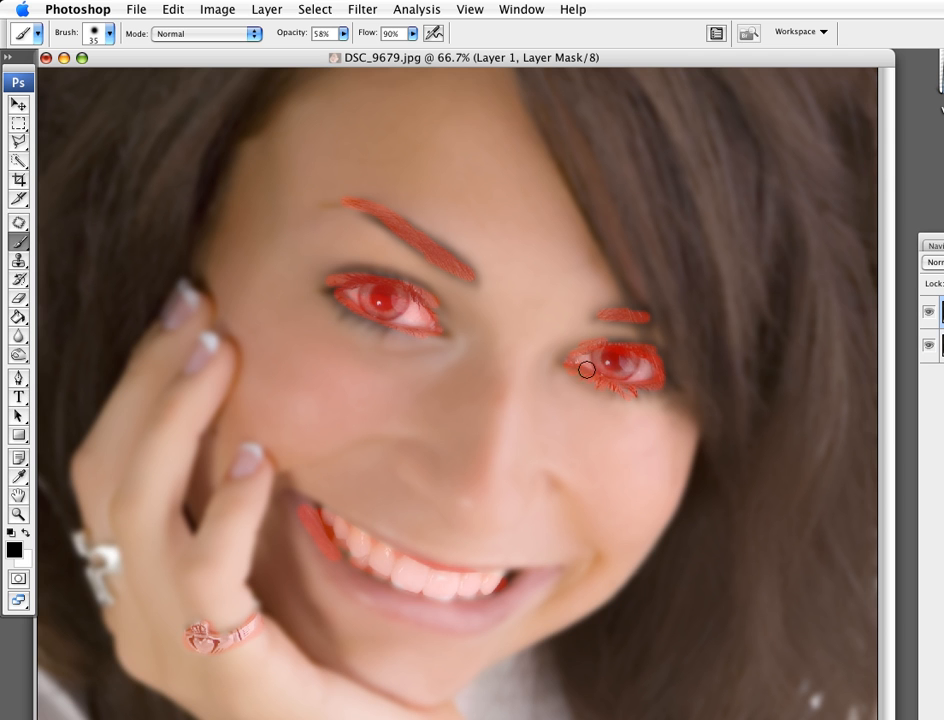
{"action": "mouse_move", "coordinate": [360, 320]}
{"action": "left_mouse_down"}
{"action": "mouse_move", "coordinate": [325, 291]}
{"action": "mouse_move", "coordinate": [412, 328]}
{"action": "left_mouse_up"}
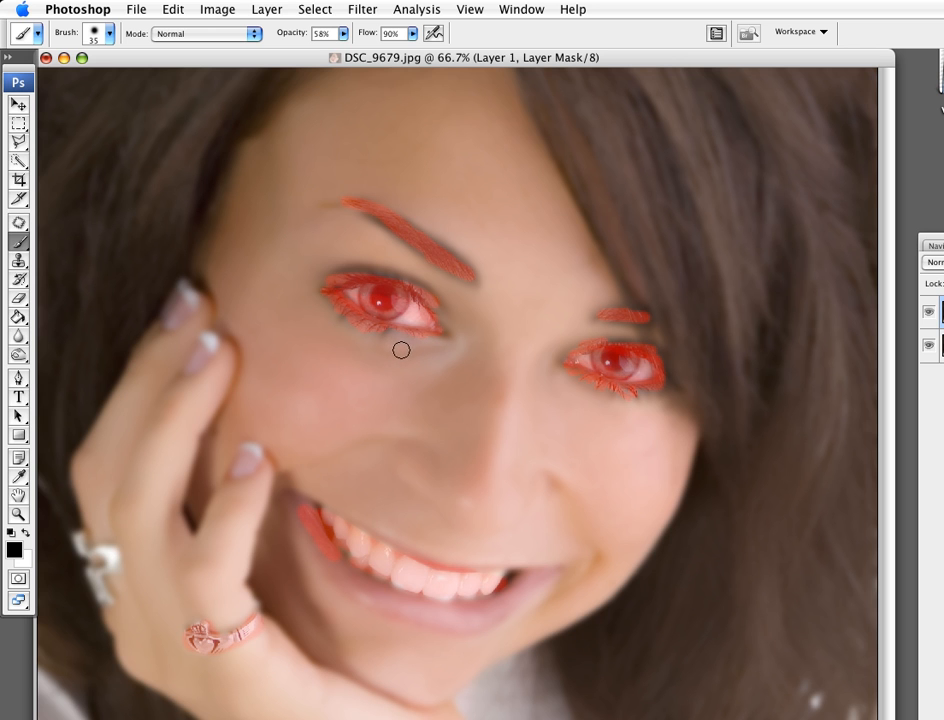
- Paint a black stroke across the nose on the mask and check it without the overlay
{"action": "left_click_drag", "start_coordinate": [529, 386], "coordinate": [432, 505]}
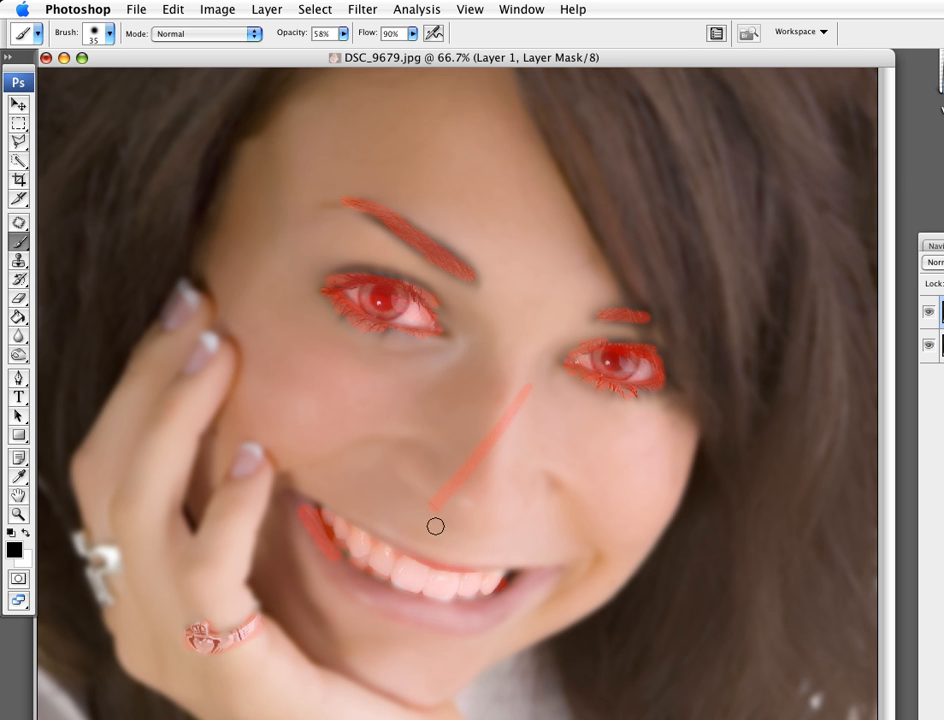
{"action": "key", "text": "backslash"}
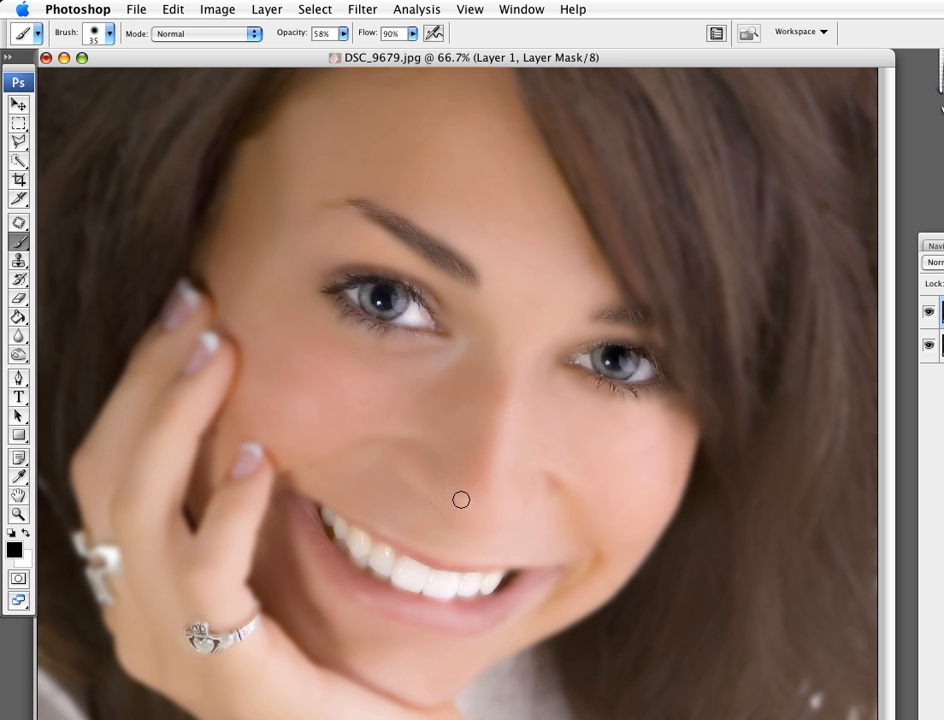
{"action": "key", "text": "backslash"}
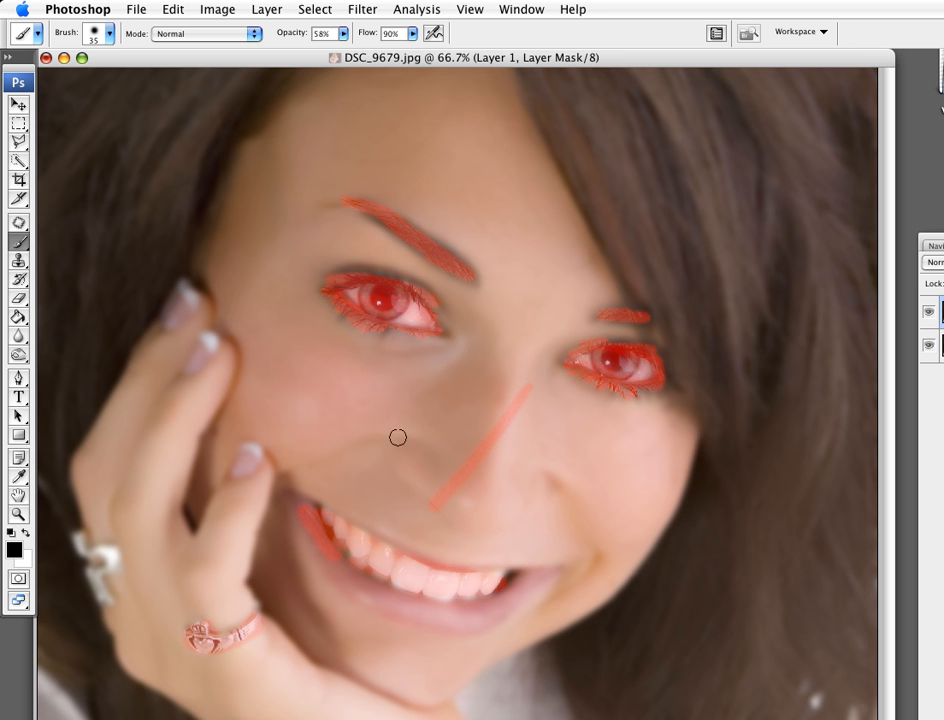
- Switch the brush to white, raise its opacity to 100%, and paint away the stroke across the nose on the mask
{"action": "left_click", "coordinate": [26, 534]}
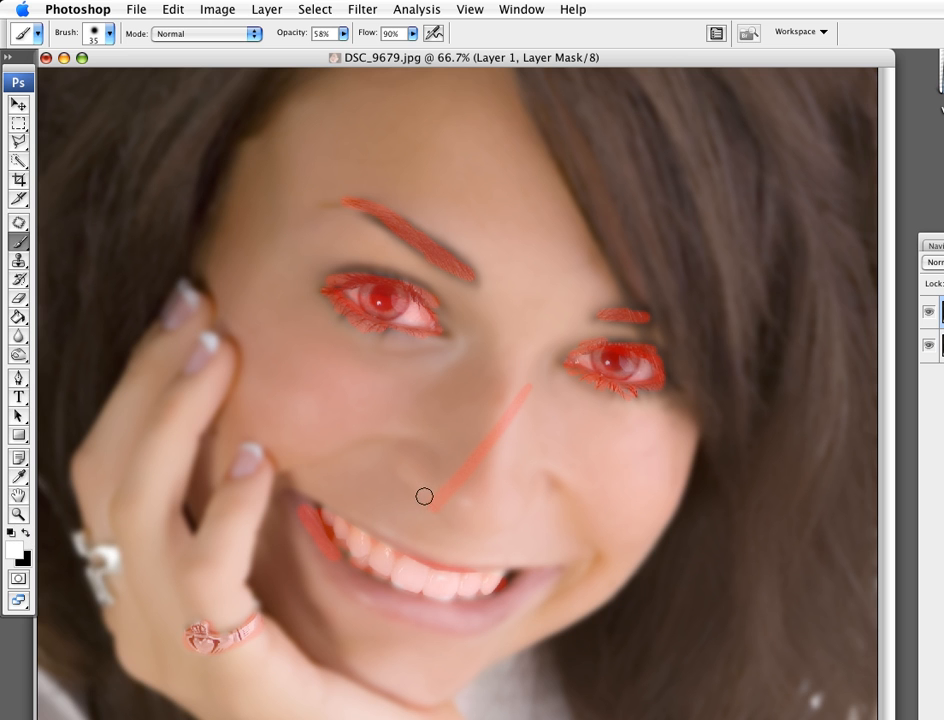
{"action": "mouse_move", "coordinate": [434, 501]}
{"action": "left_mouse_down"}
{"action": "mouse_move", "coordinate": [473, 494]}
{"action": "mouse_move", "coordinate": [435, 482]}
{"action": "mouse_move", "coordinate": [451, 476]}
{"action": "mouse_move", "coordinate": [447, 455]}
{"action": "mouse_move", "coordinate": [513, 443]}
{"action": "mouse_move", "coordinate": [493, 433]}
{"action": "mouse_move", "coordinate": [528, 389]}
{"action": "left_mouse_up"}
{"action": "mouse_move", "coordinate": [292, 36]}
{"action": "left_mouse_down"}
{"action": "mouse_move", "coordinate": [319, 36]}
{"action": "mouse_move", "coordinate": [297, 36]}
{"action": "left_mouse_up"}
{"action": "mouse_move", "coordinate": [472, 447]}
{"action": "left_mouse_down"}
{"action": "mouse_move", "coordinate": [446, 500]}
{"action": "mouse_move", "coordinate": [478, 490]}
{"action": "mouse_move", "coordinate": [446, 493]}
{"action": "mouse_move", "coordinate": [510, 424]}
{"action": "left_mouse_up"}
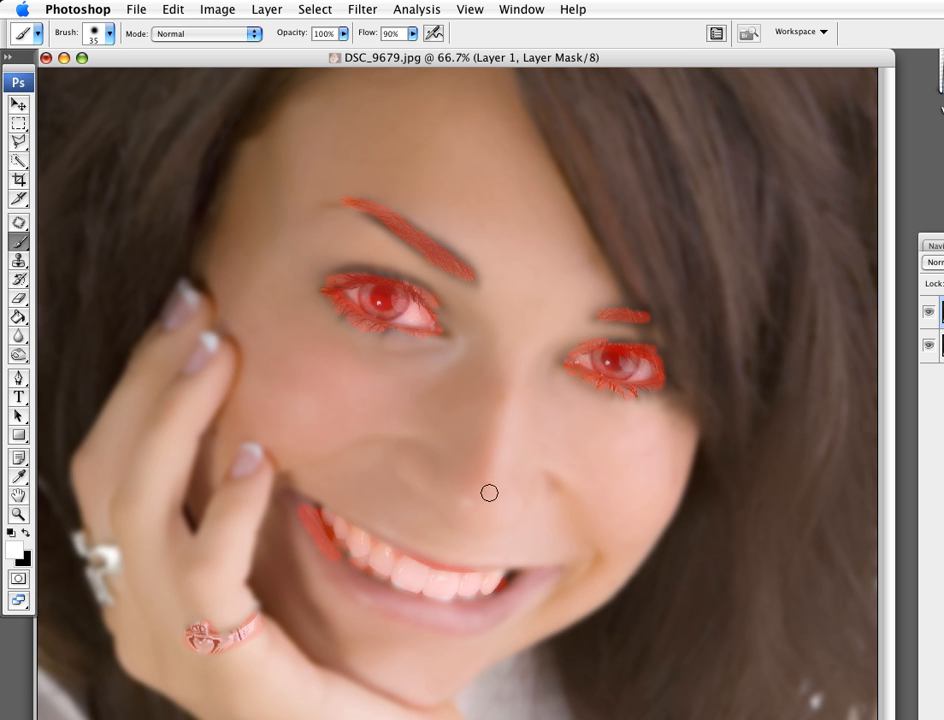